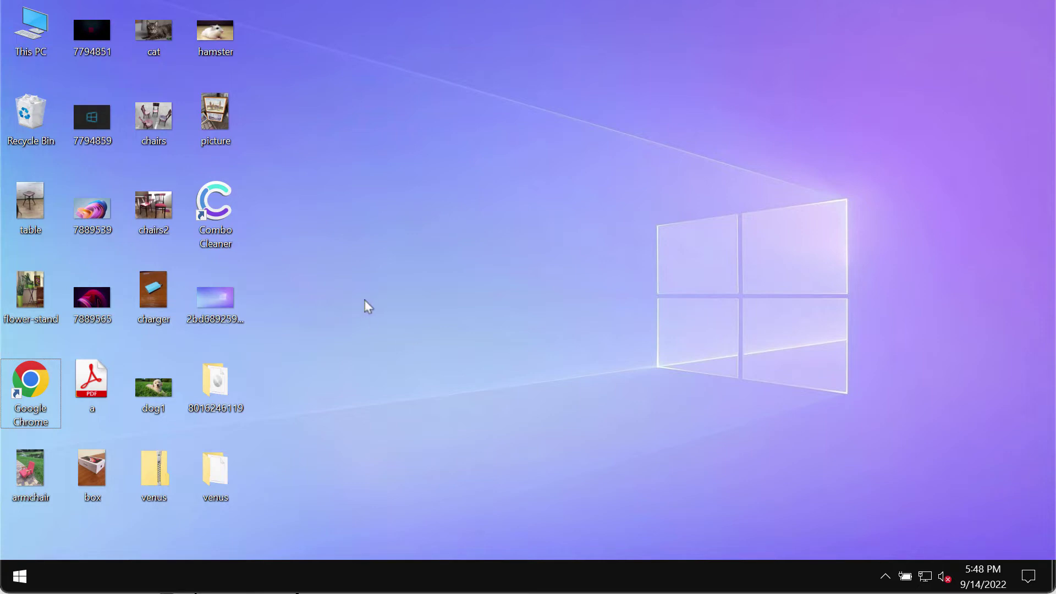
Step: Preview the table, armchair, cat, picture and hamster photos in Photo Viewer, closing each
{"action": "double_click", "coordinate": [21, 207]}
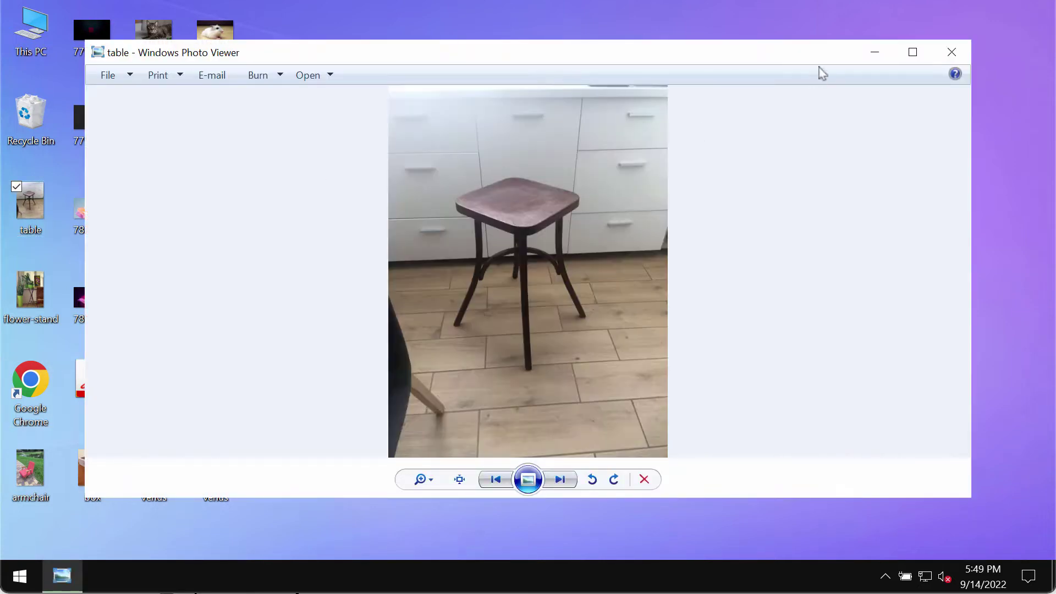
{"action": "left_click", "coordinate": [951, 53]}
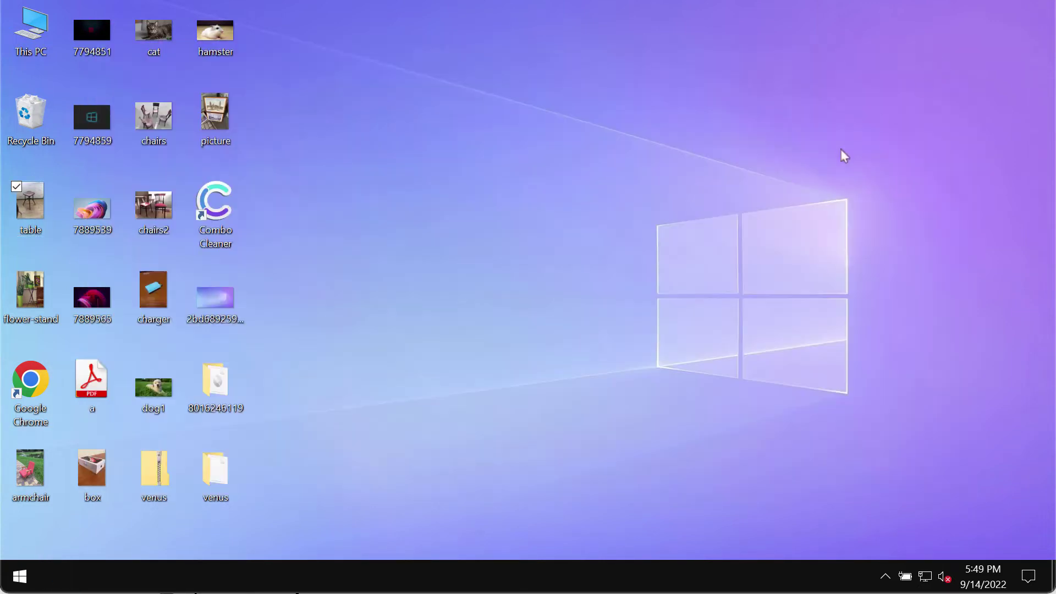
{"action": "double_click", "coordinate": [33, 479]}
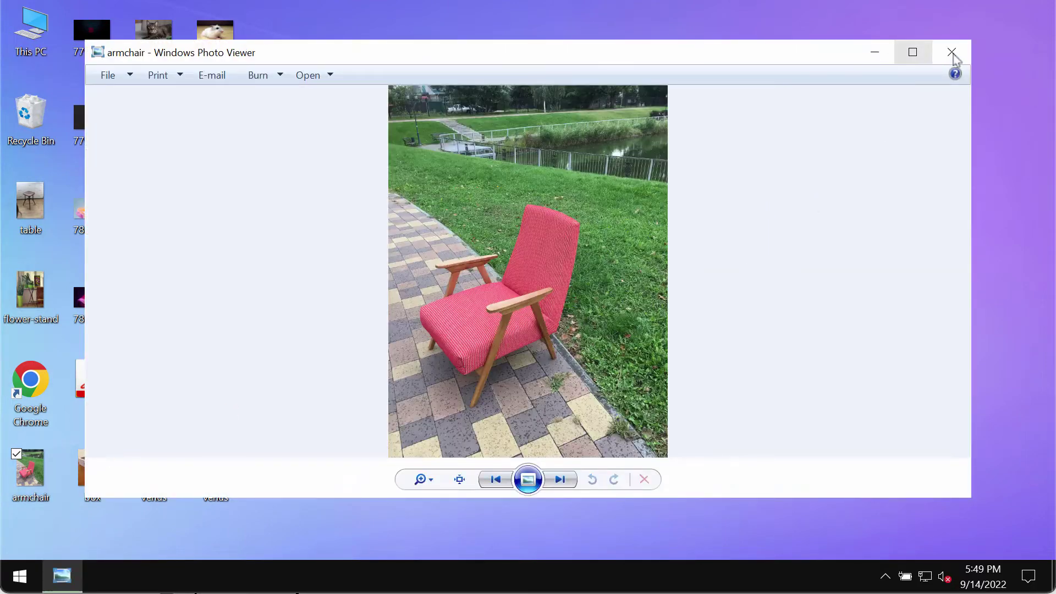
{"action": "left_click", "coordinate": [952, 52]}
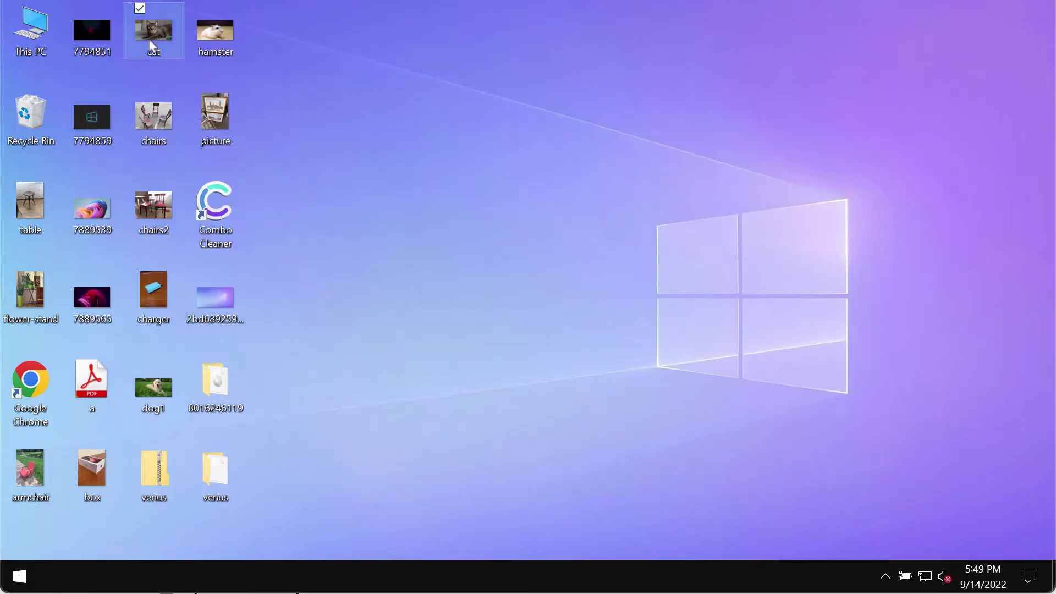
{"action": "double_click", "coordinate": [153, 35]}
{"action": "left_click", "coordinate": [951, 52]}
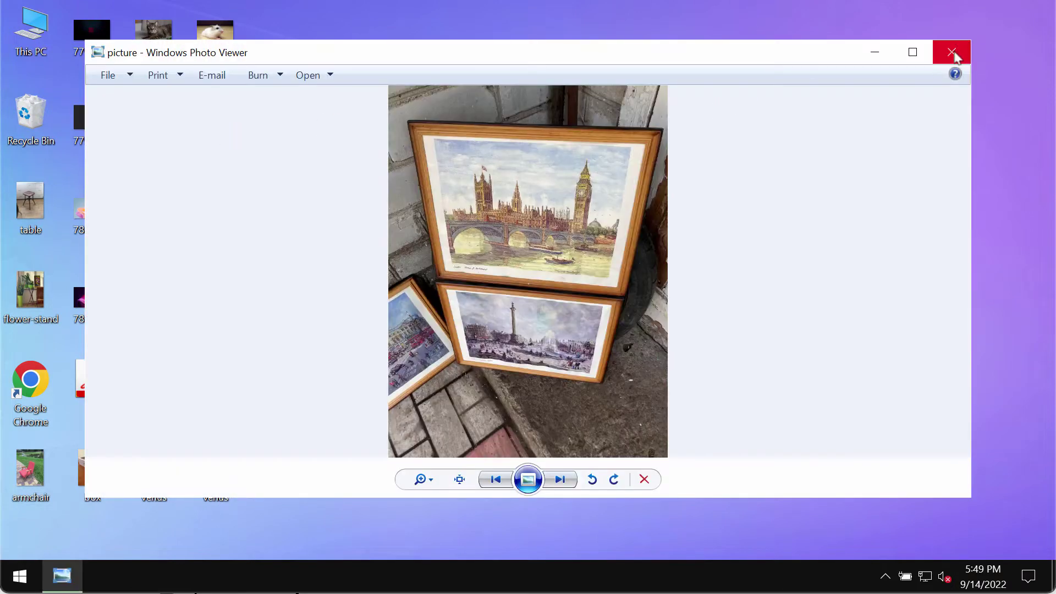
{"action": "left_click", "coordinate": [951, 52]}
{"action": "double_click", "coordinate": [204, 27]}
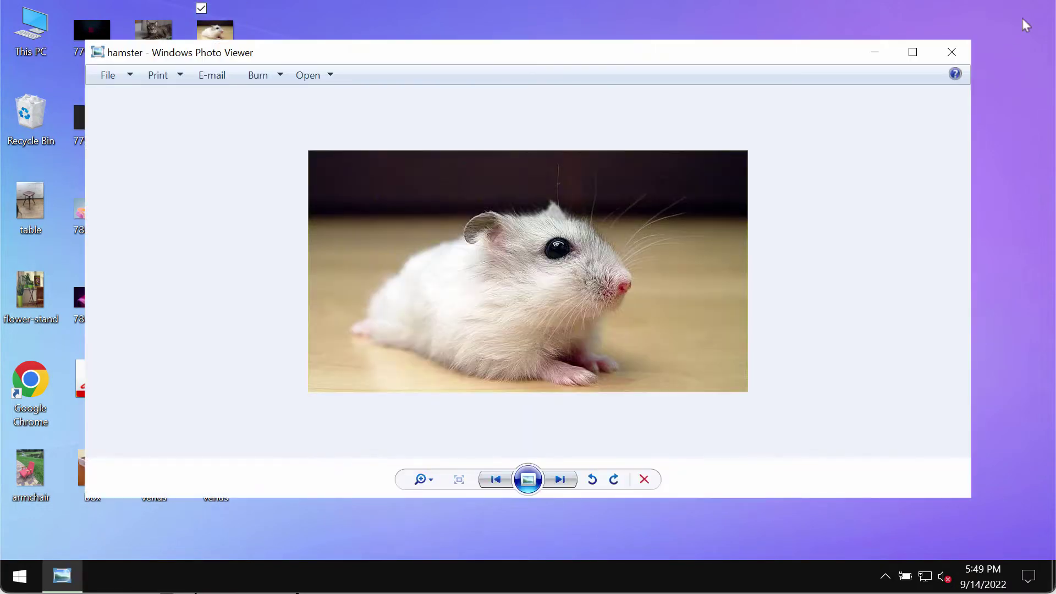
{"action": "left_click", "coordinate": [956, 51]}
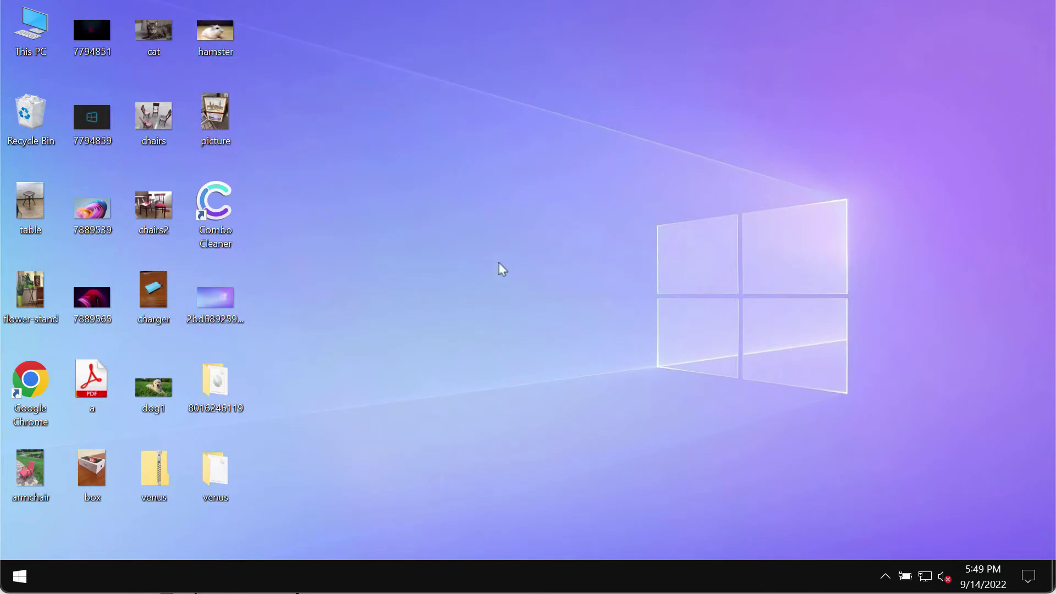
Step: Run the ee036f… application inside the venus folder, then close the folder window
{"action": "left_click", "coordinate": [208, 491]}
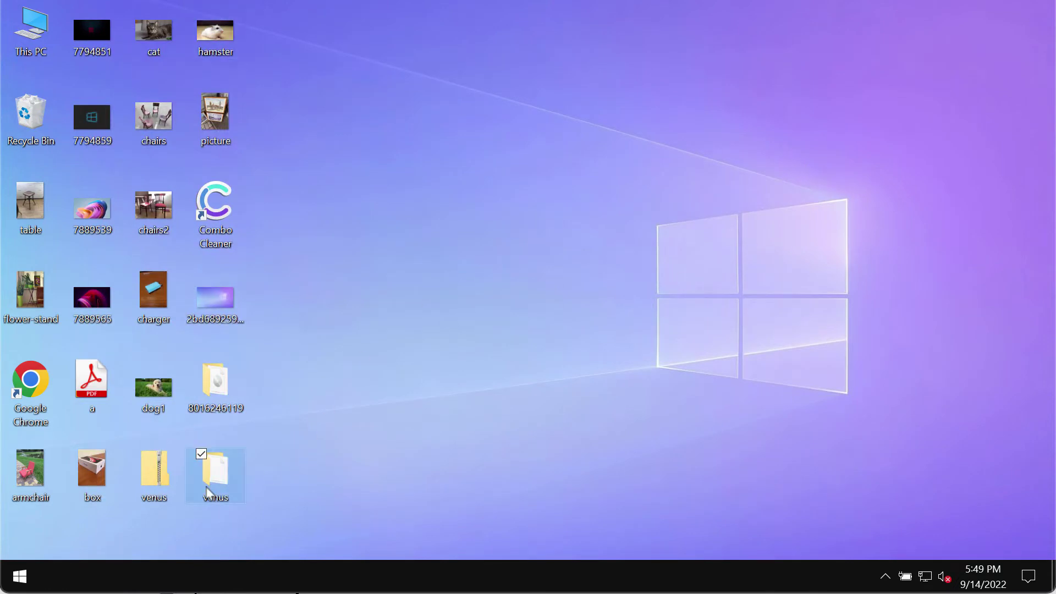
{"action": "double_click", "coordinate": [208, 491]}
{"action": "double_click", "coordinate": [653, 170]}
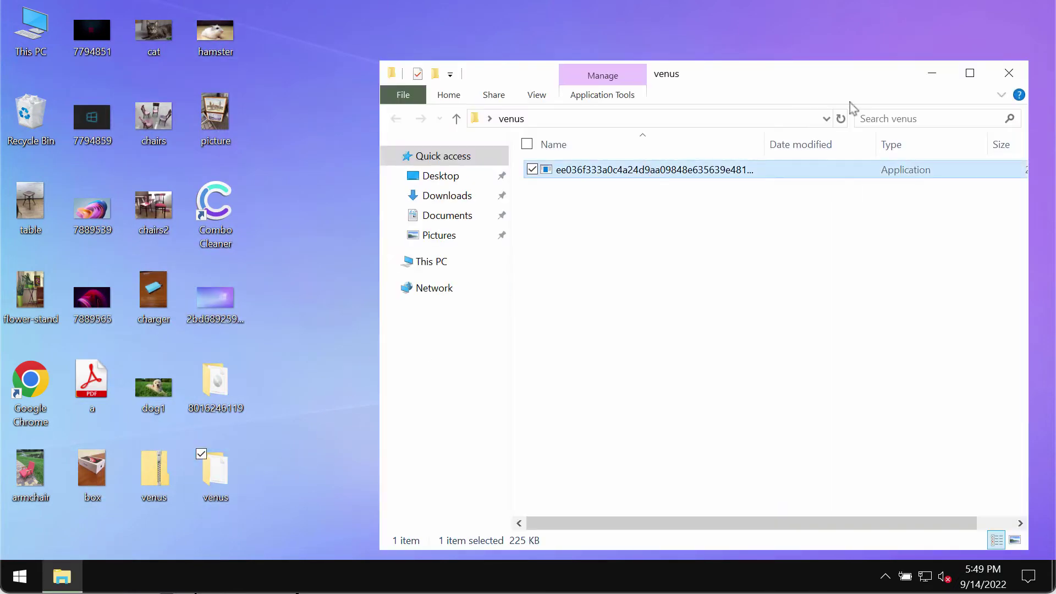
{"action": "left_click", "coordinate": [1008, 72]}
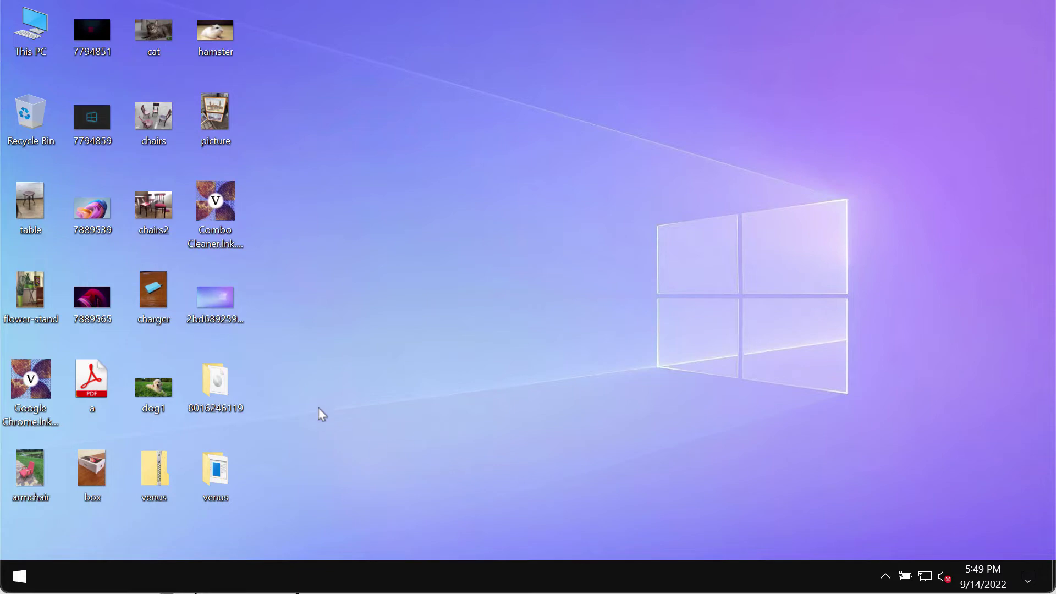
Step: Try launching the renamed Combo Cleaner shortcut and dismiss the 'can't open this type of file' error
{"action": "left_click", "coordinate": [204, 211]}
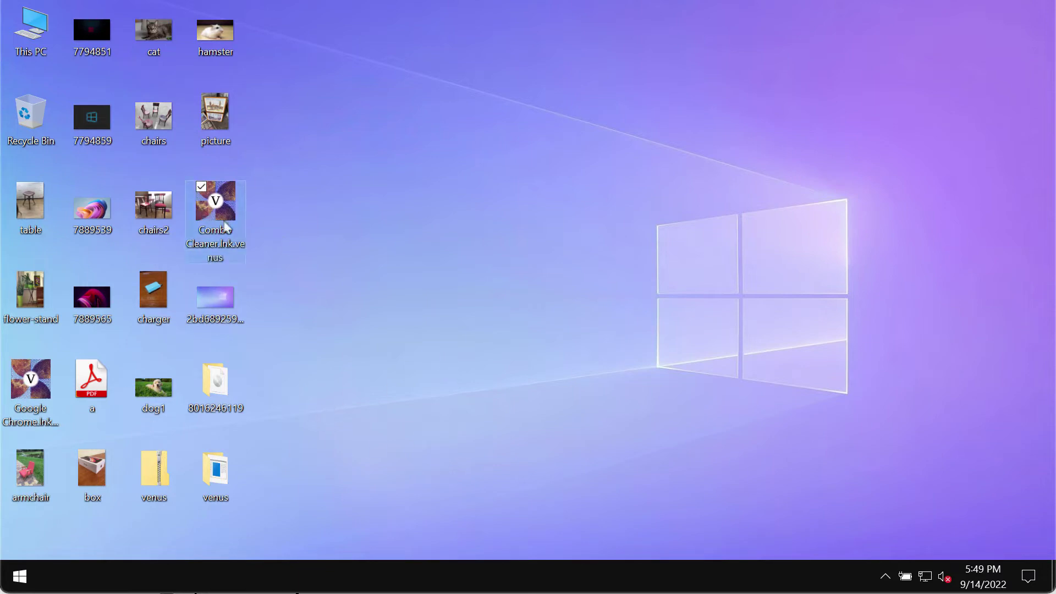
{"action": "left_click", "coordinate": [33, 421]}
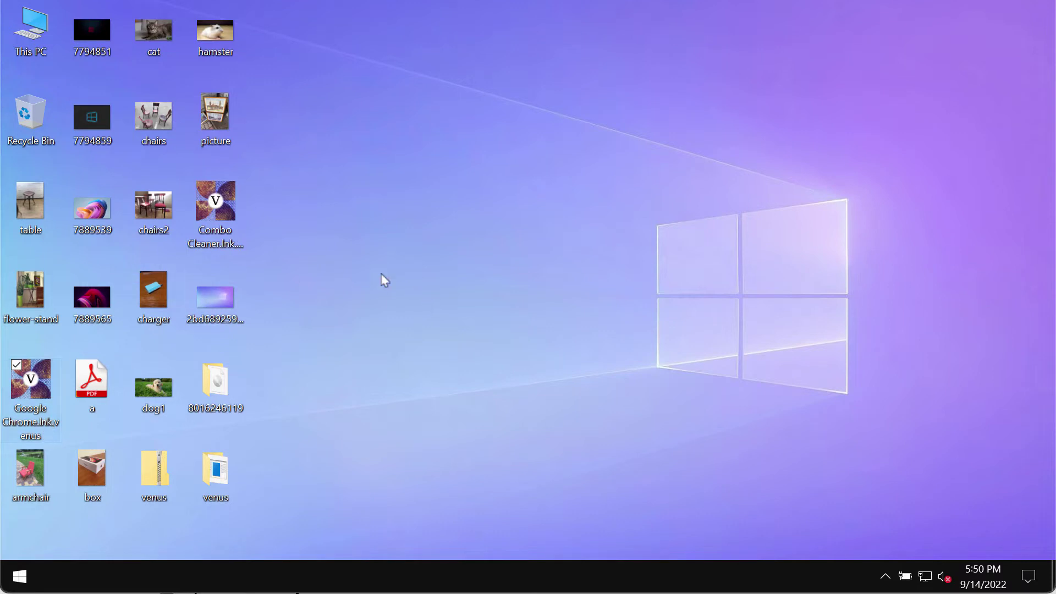
{"action": "left_click", "coordinate": [233, 253]}
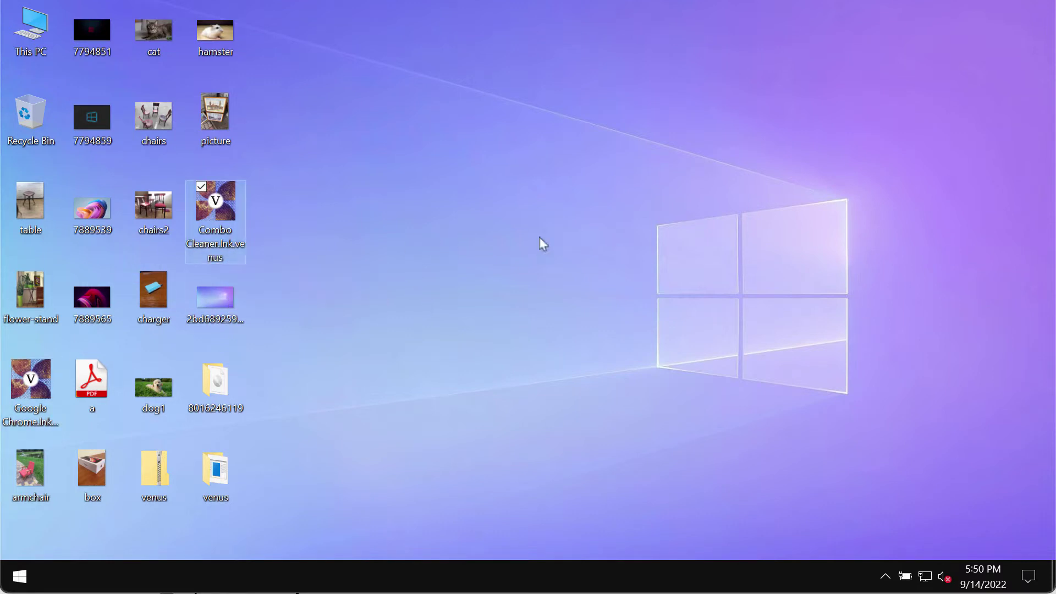
{"action": "key", "text": "Return"}
{"action": "key", "text": "Escape"}
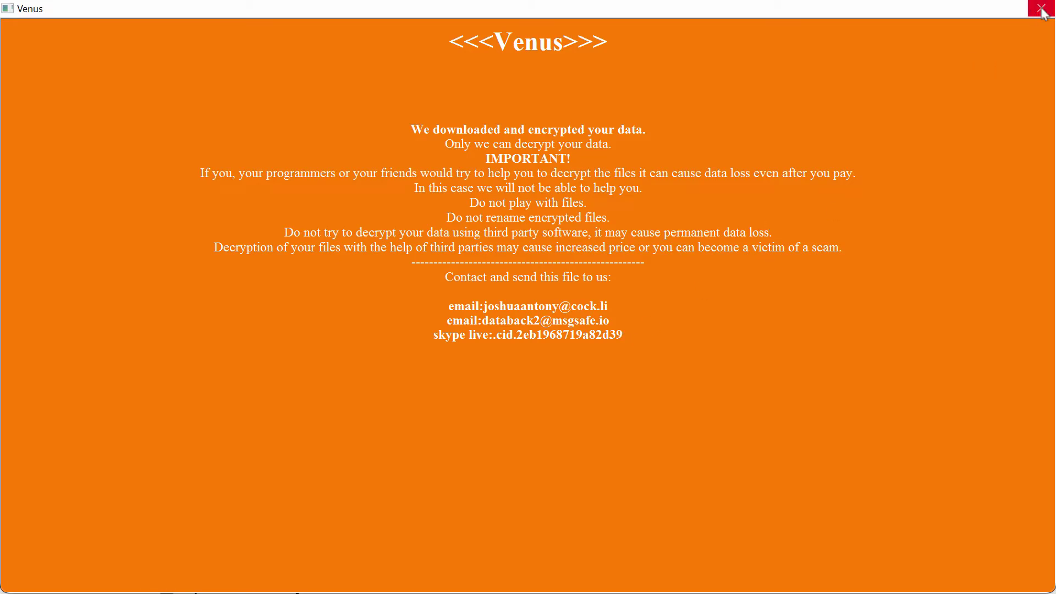
Step: Restore the Venus ransom note to a smaller window and move it aside to expose the desktop
{"action": "left_click_drag", "start_coordinate": [1006, 19], "coordinate": [1006, 43]}
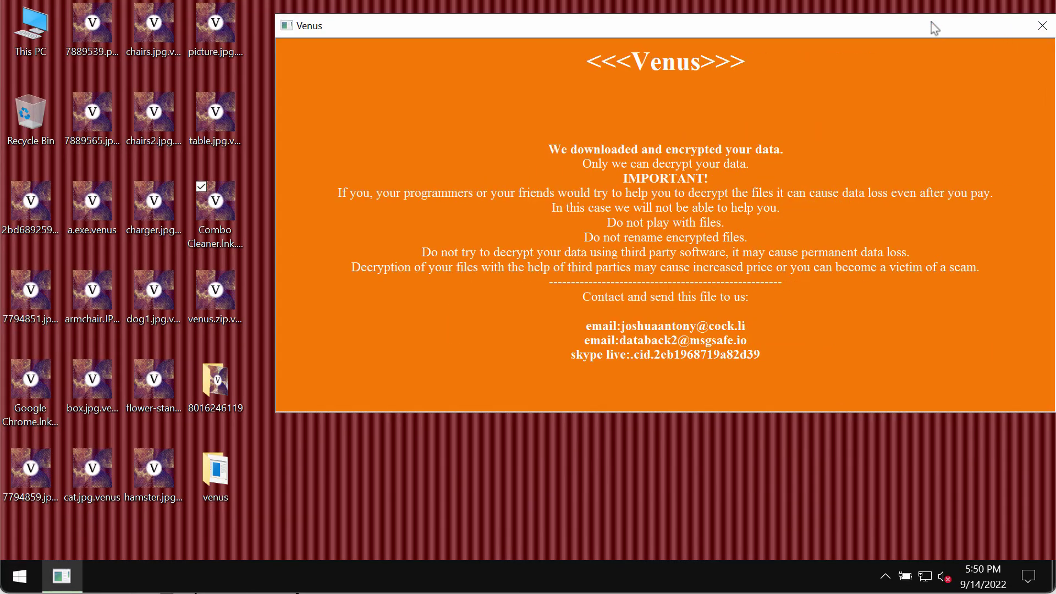
{"action": "left_click_drag", "start_coordinate": [931, 22], "coordinate": [897, 162]}
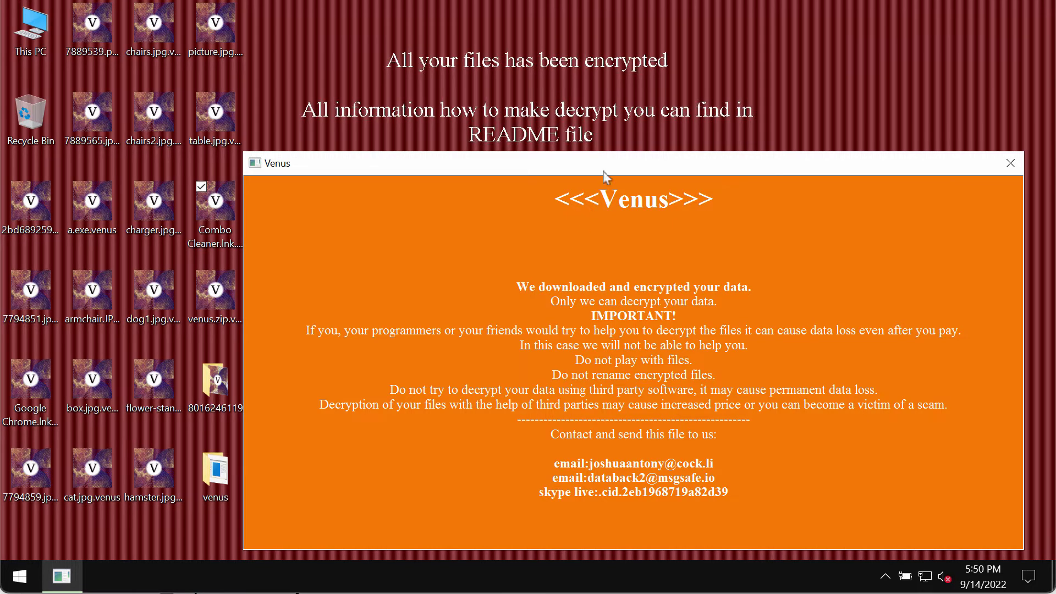
{"action": "left_click_drag", "start_coordinate": [607, 169], "coordinate": [612, 166]}
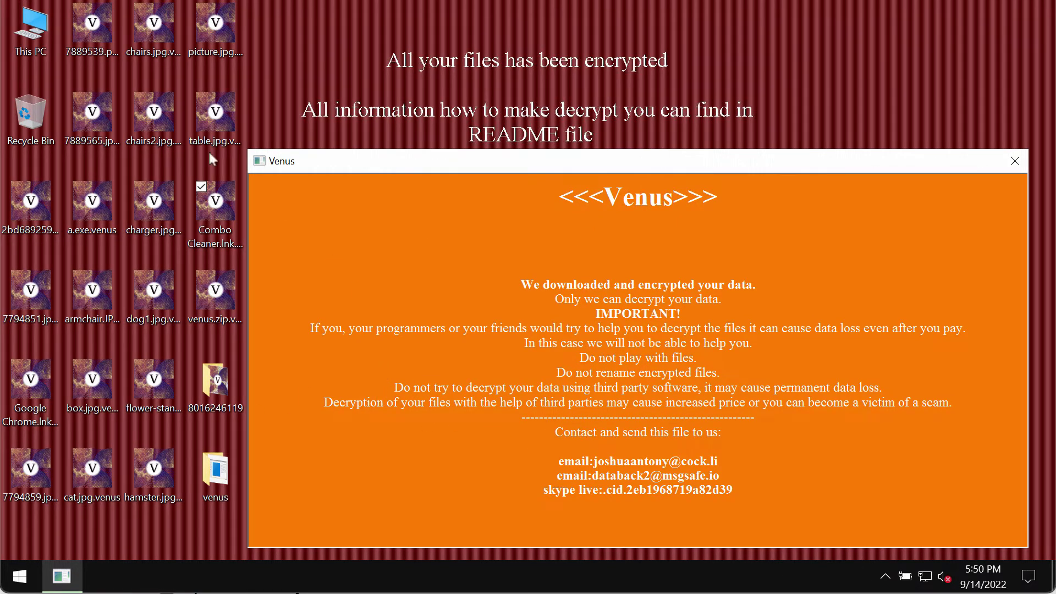
Step: Launch iexplore from C:\Program Files (x86)\Internet Explorer via This PC
{"action": "double_click", "coordinate": [24, 39]}
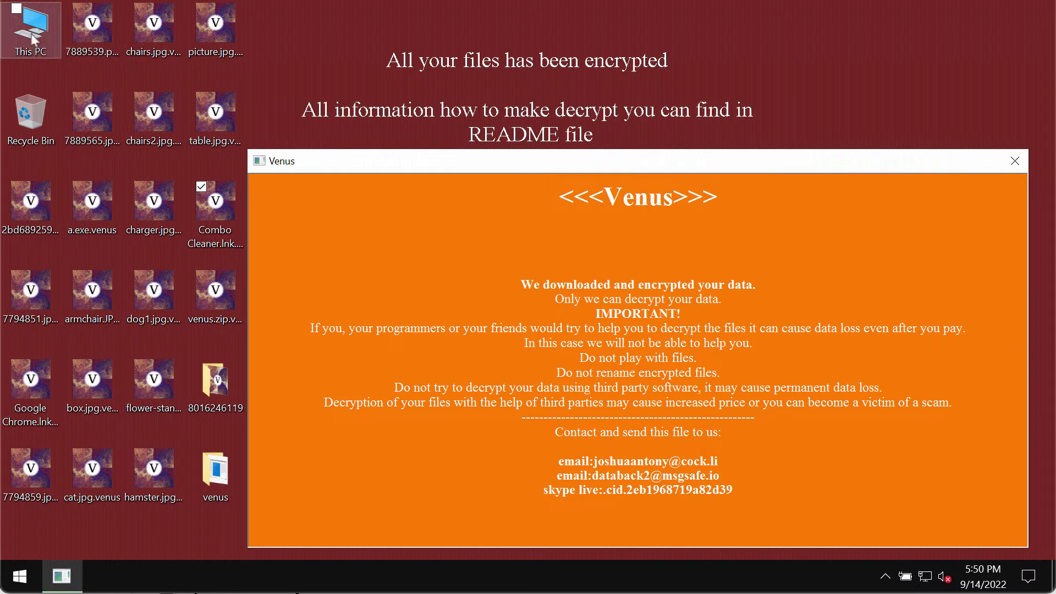
{"action": "left_click", "coordinate": [635, 336]}
{"action": "double_click", "coordinate": [635, 337]}
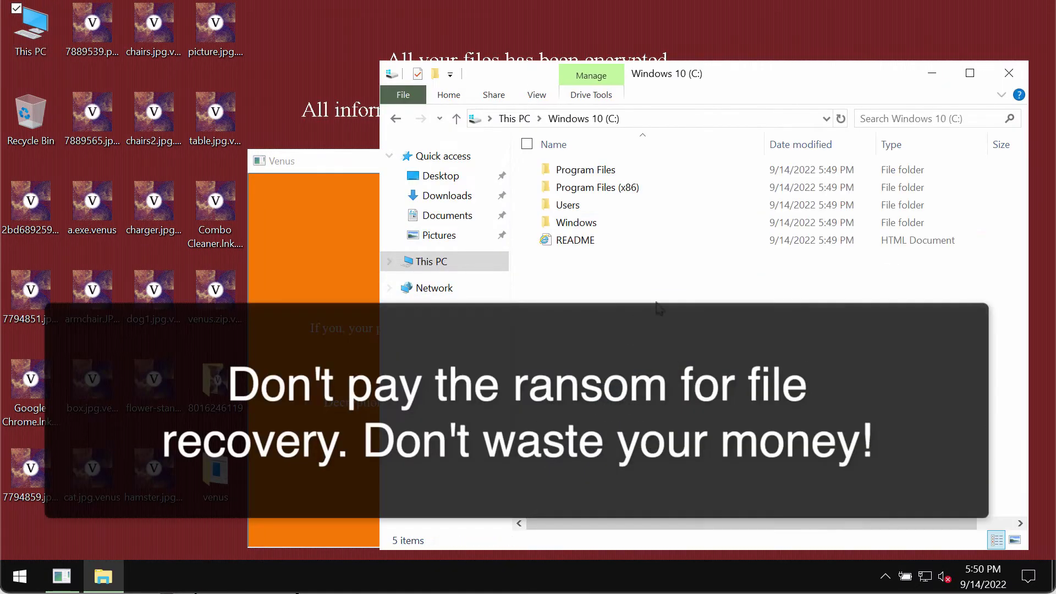
{"action": "double_click", "coordinate": [676, 191]}
{"action": "double_click", "coordinate": [650, 238]}
{"action": "double_click", "coordinate": [613, 330]}
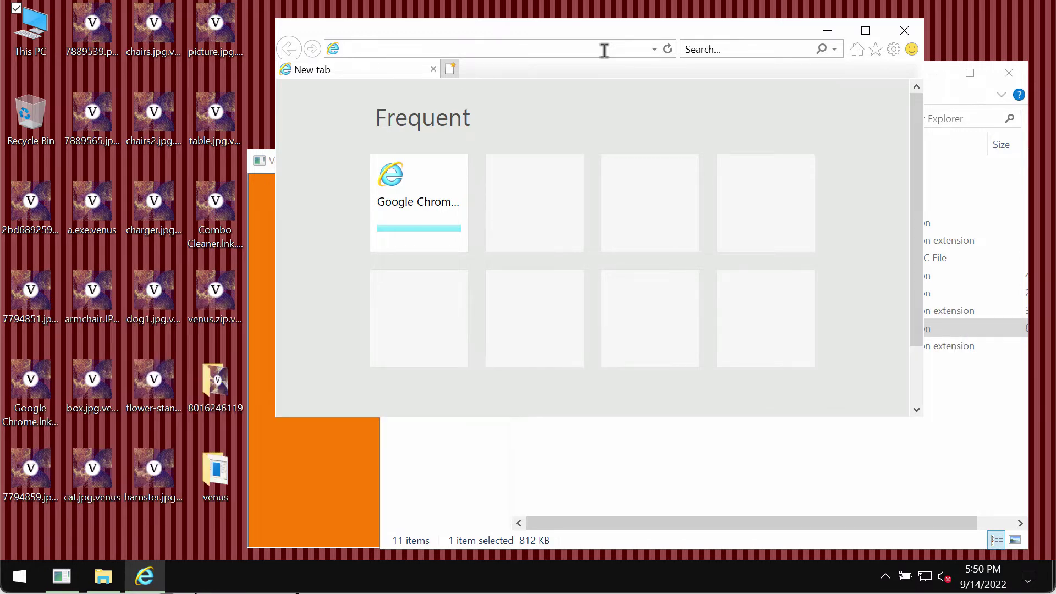
Step: Load combocleaner.com in the address bar and maximize the Internet Explorer window
{"action": "type", "text": "combocle"}
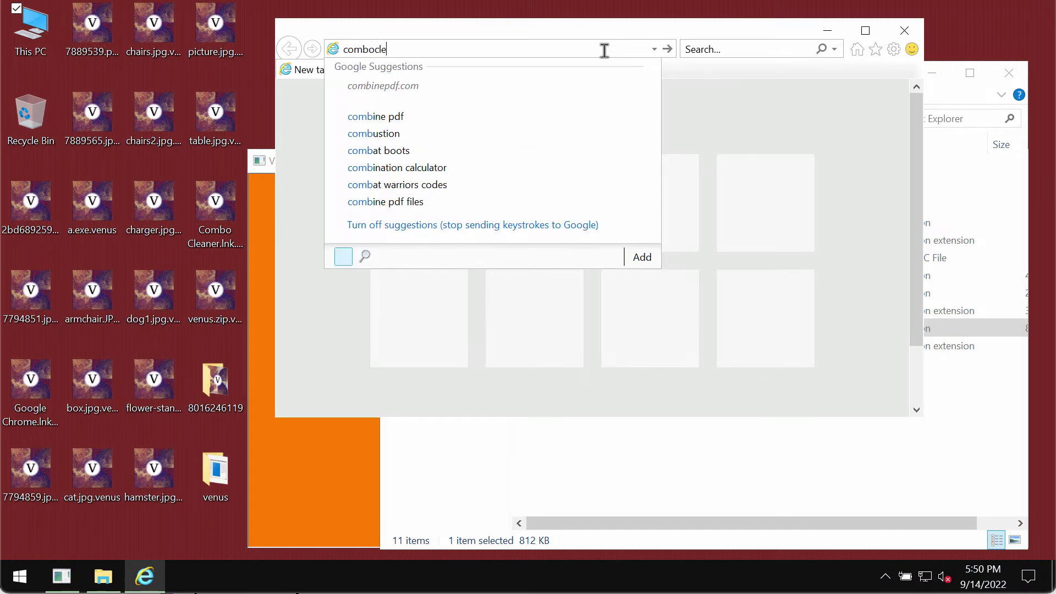
{"action": "type", "text": "aner.com"}
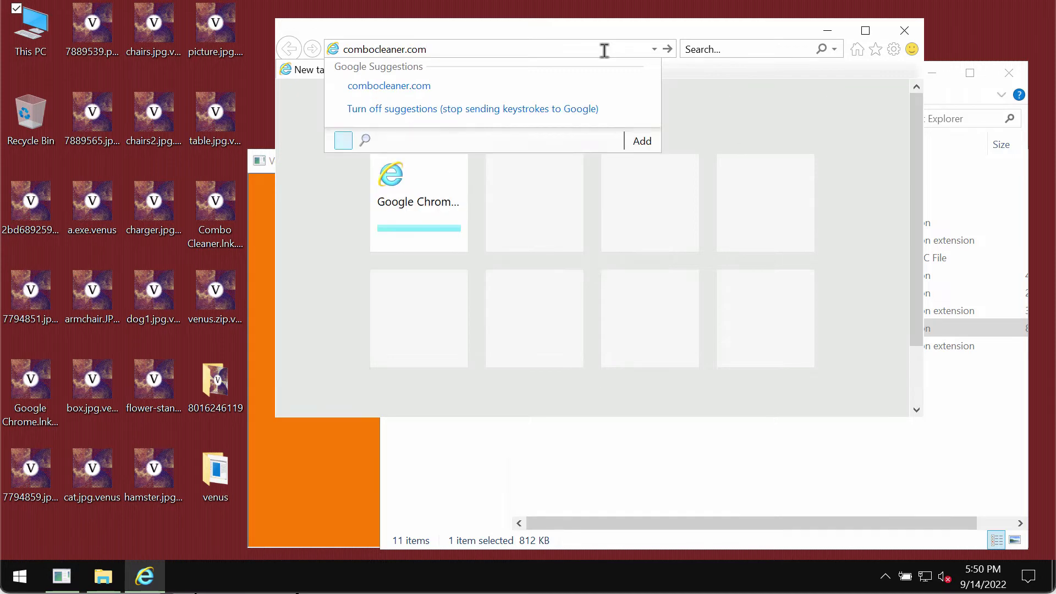
{"action": "key", "text": "Return"}
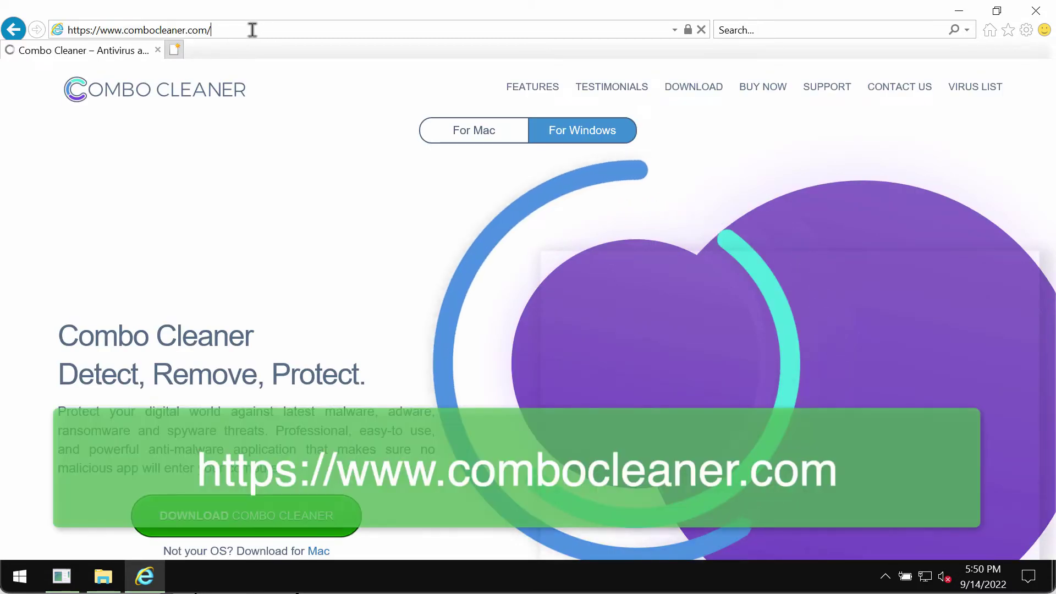
{"action": "left_click", "coordinate": [216, 29]}
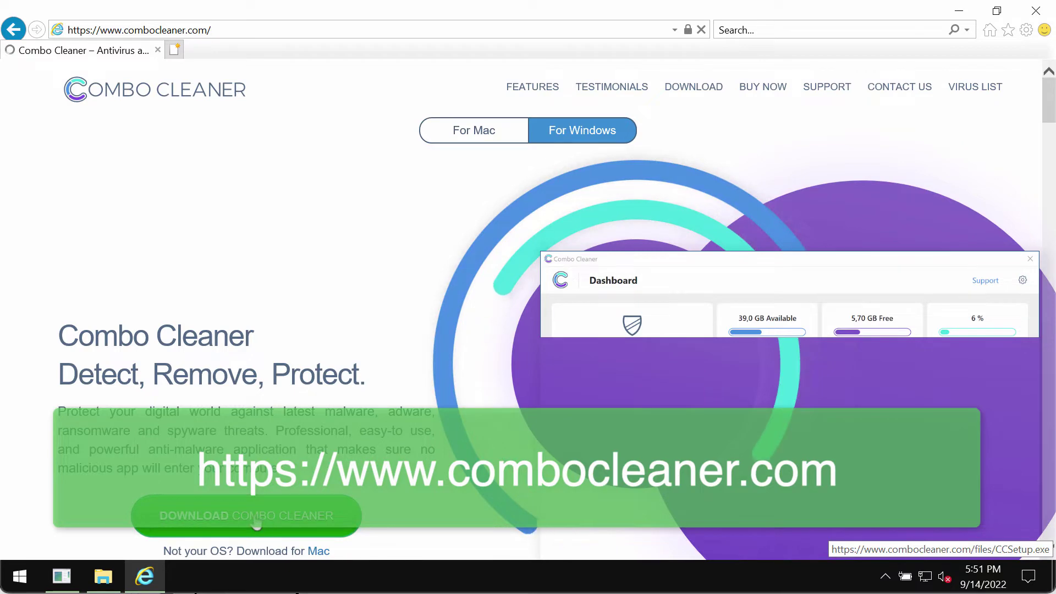
Step: Minimize Internet Explorer and open the Combo Cleaner dashboard from the hidden tray icons
{"action": "left_click", "coordinate": [959, 11]}
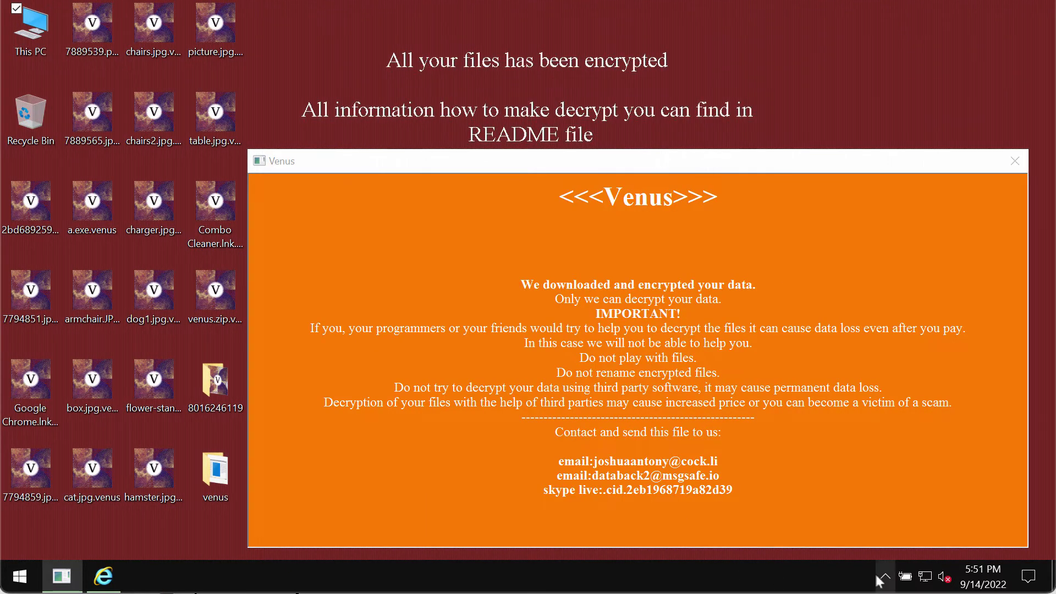
{"action": "left_click", "coordinate": [885, 576]}
{"action": "left_click", "coordinate": [902, 544]}
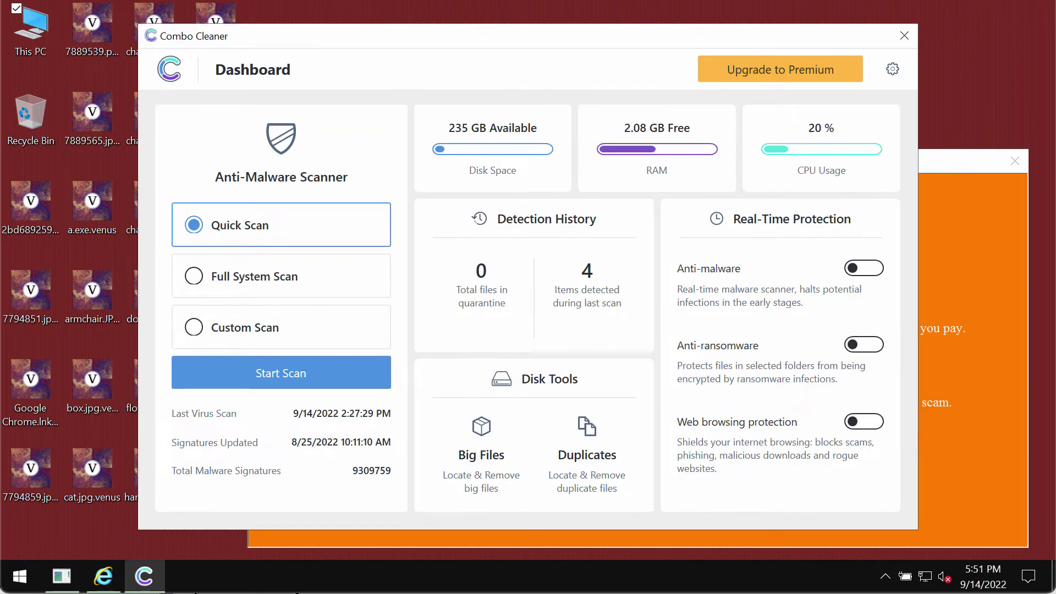
Step: Start a Quick Scan, then return to the Dashboard while the scan keeps running
{"action": "left_click", "coordinate": [297, 391]}
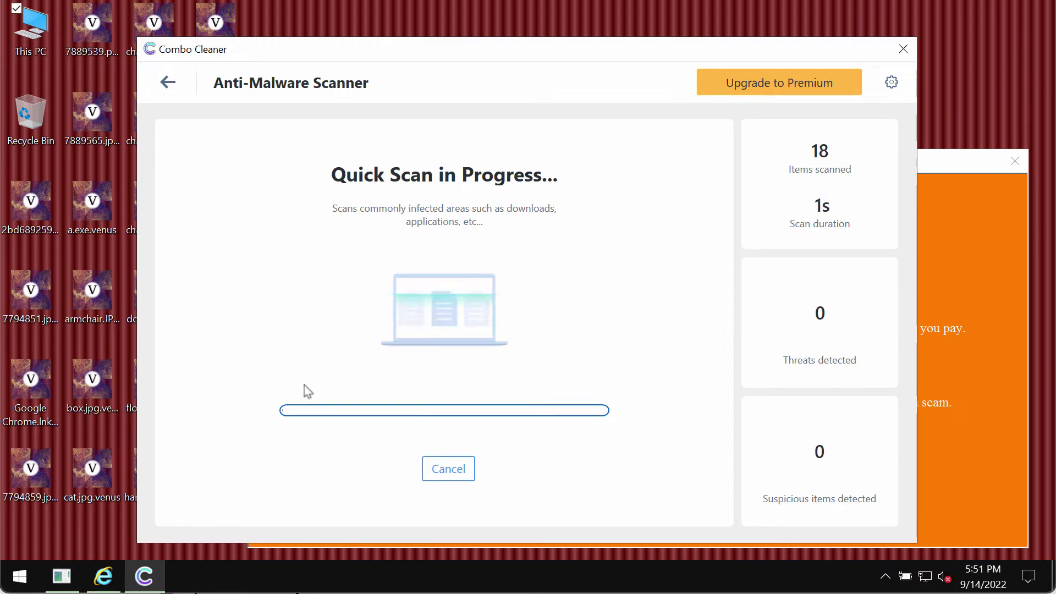
{"action": "left_click", "coordinate": [168, 83]}
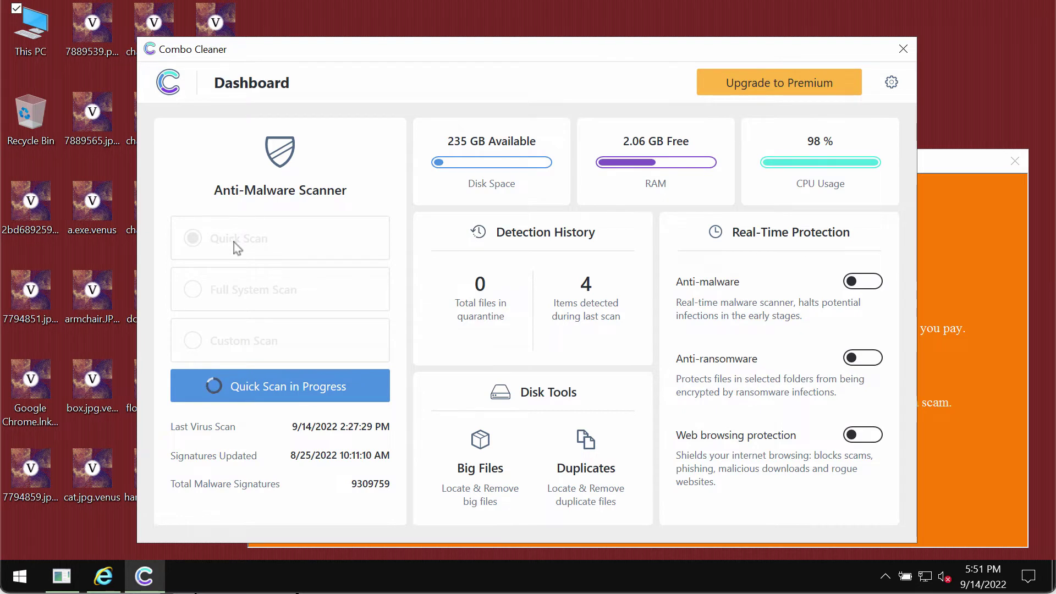
{"action": "left_click", "coordinate": [313, 385]}
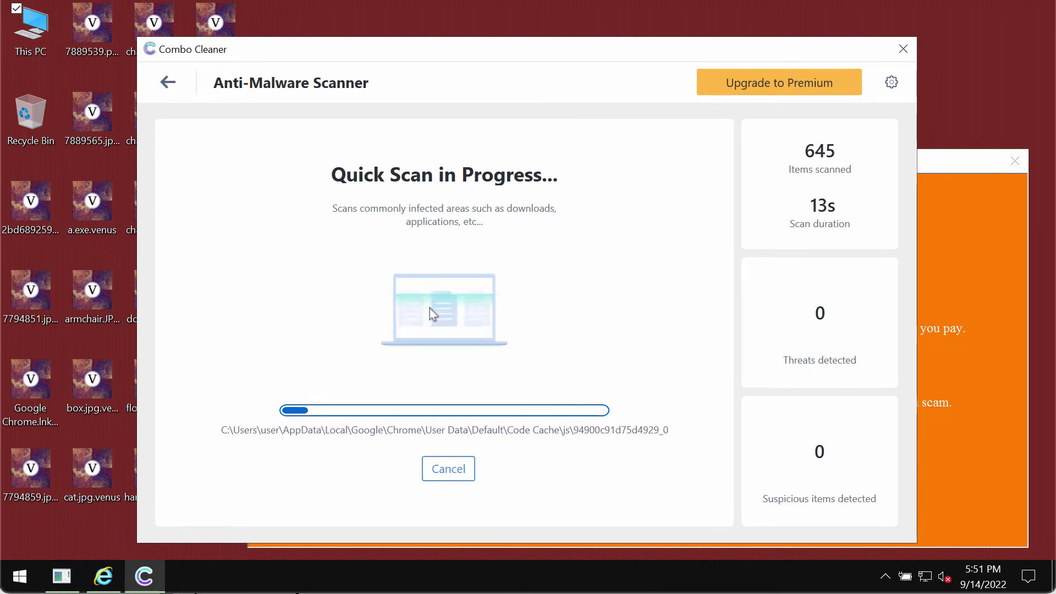
{"action": "left_click", "coordinate": [170, 84]}
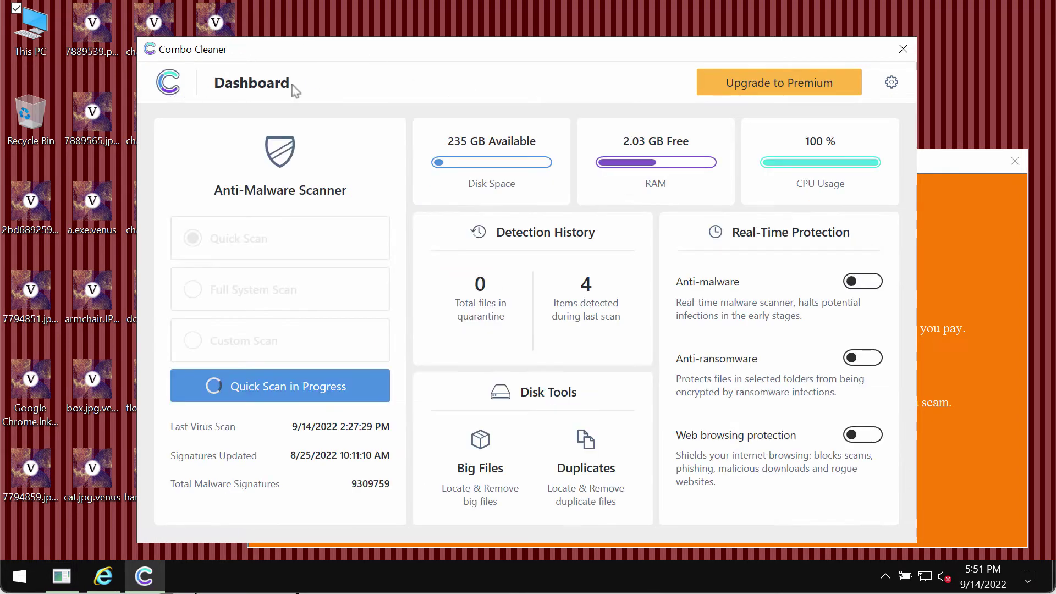
{"action": "left_click", "coordinate": [892, 83]}
{"action": "left_click", "coordinate": [453, 147]}
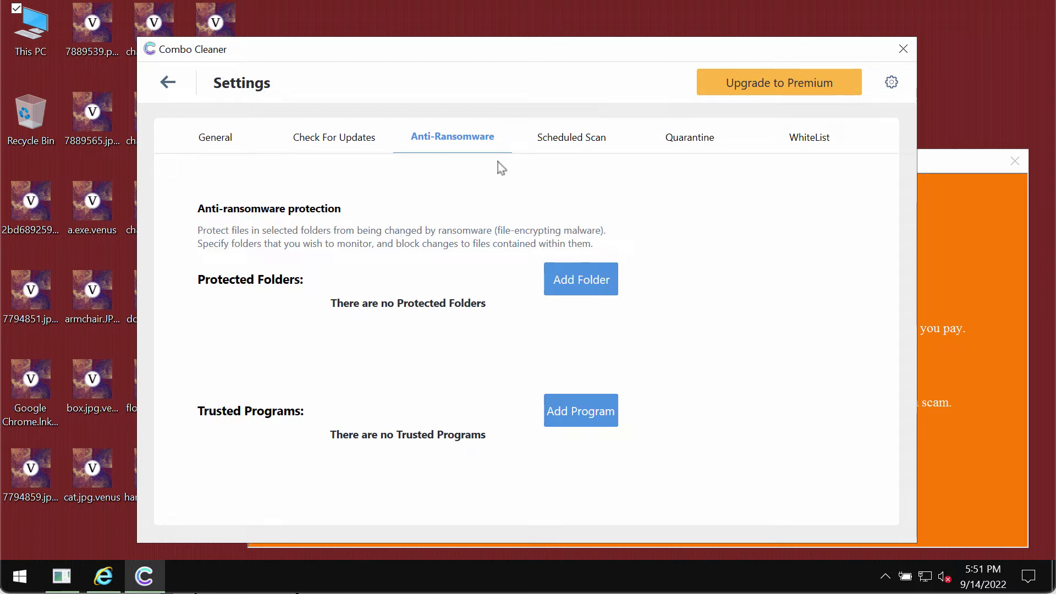
{"action": "left_click", "coordinate": [168, 82]}
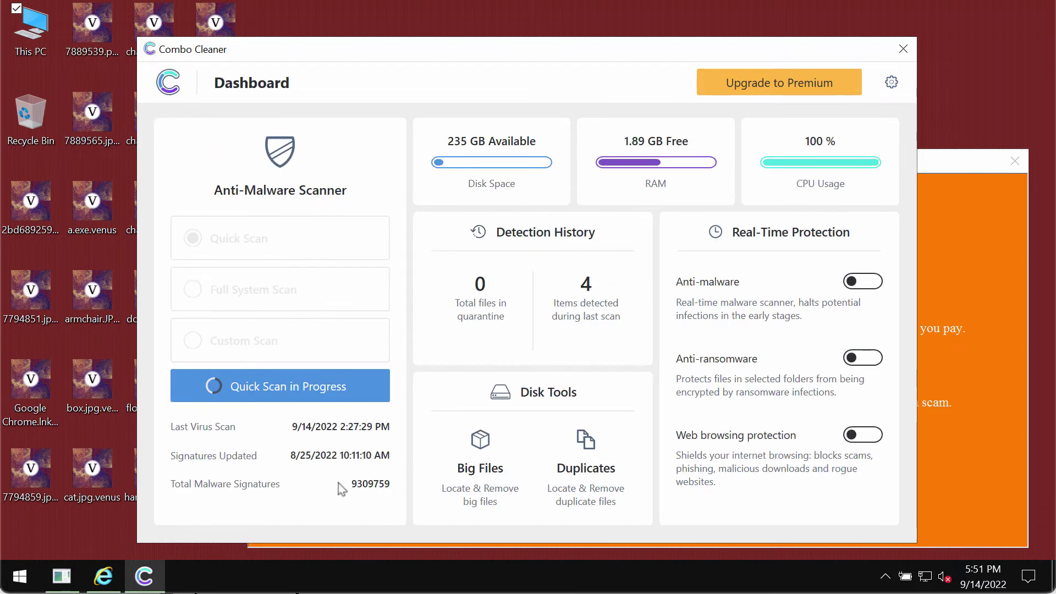
{"action": "left_click", "coordinate": [361, 386]}
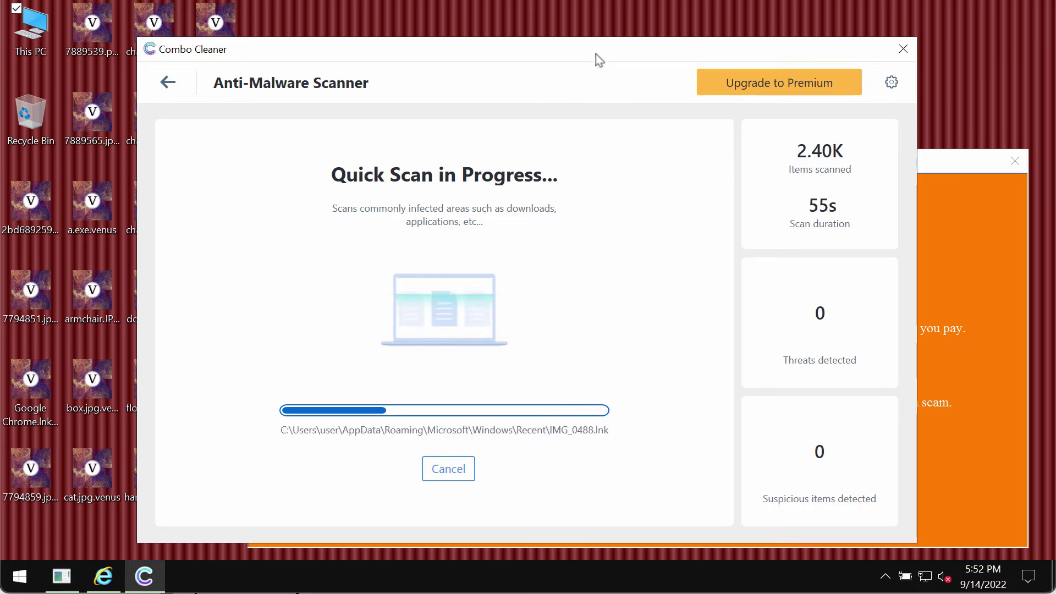
{"action": "left_click", "coordinate": [170, 84]}
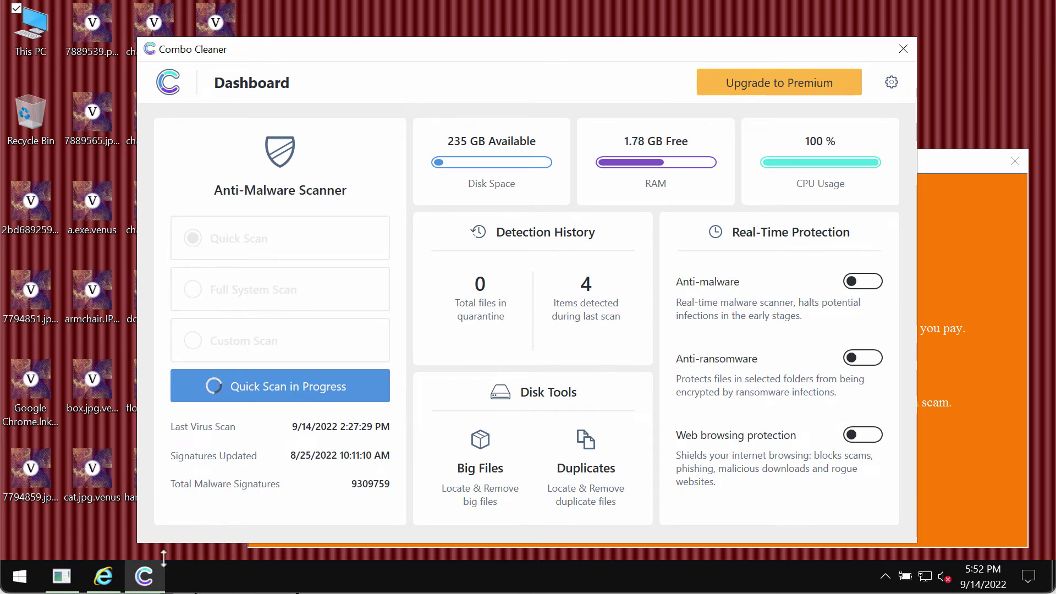
{"action": "left_click", "coordinate": [104, 577]}
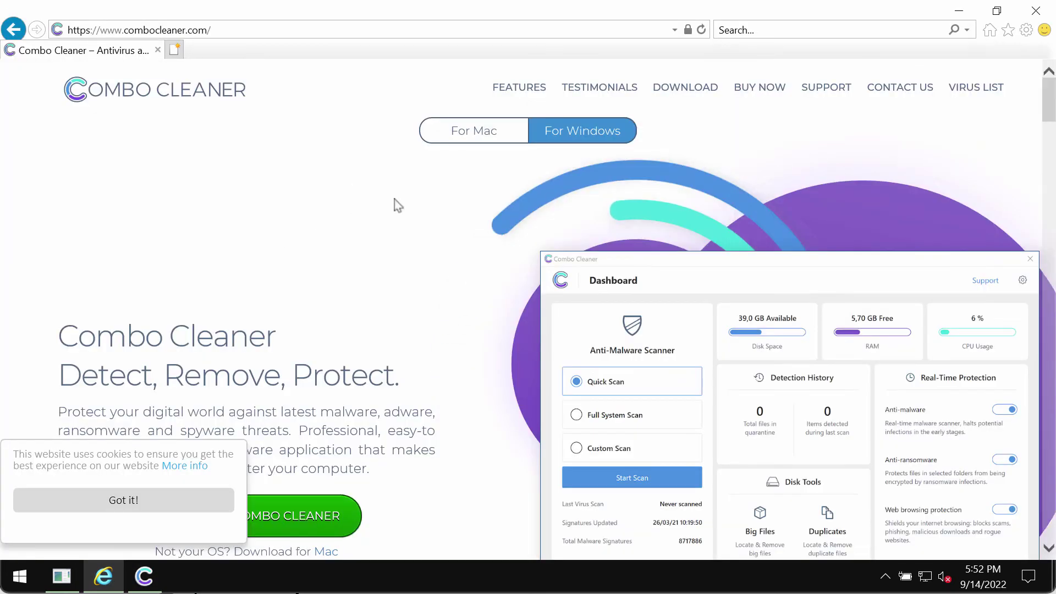
{"action": "left_click", "coordinate": [460, 130]}
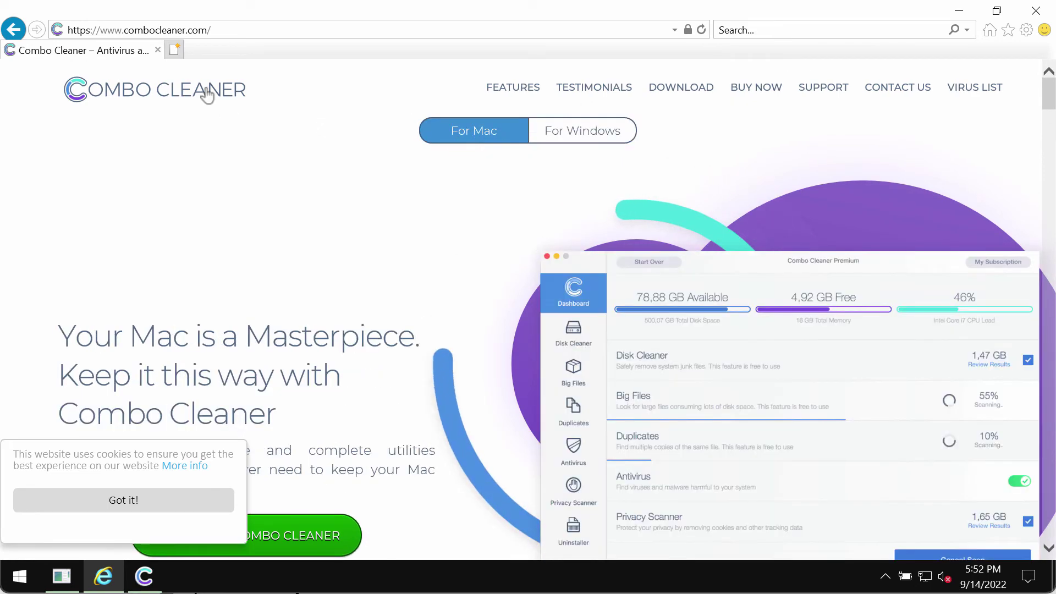
{"action": "left_click", "coordinate": [238, 29]}
{"action": "left_click", "coordinate": [309, 30]}
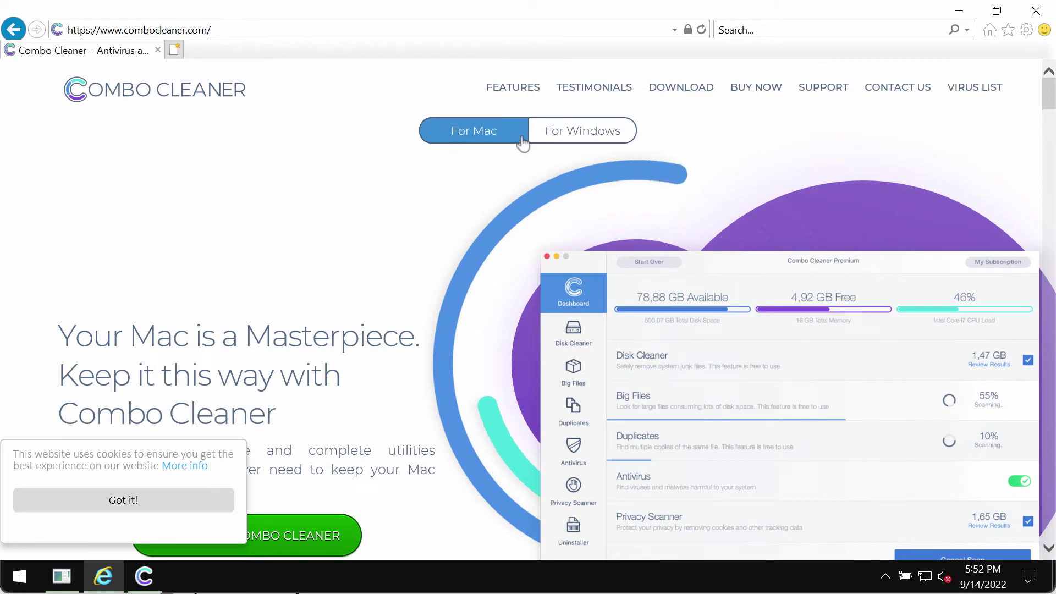
{"action": "left_click", "coordinate": [599, 144]}
{"action": "left_click", "coordinate": [470, 144]}
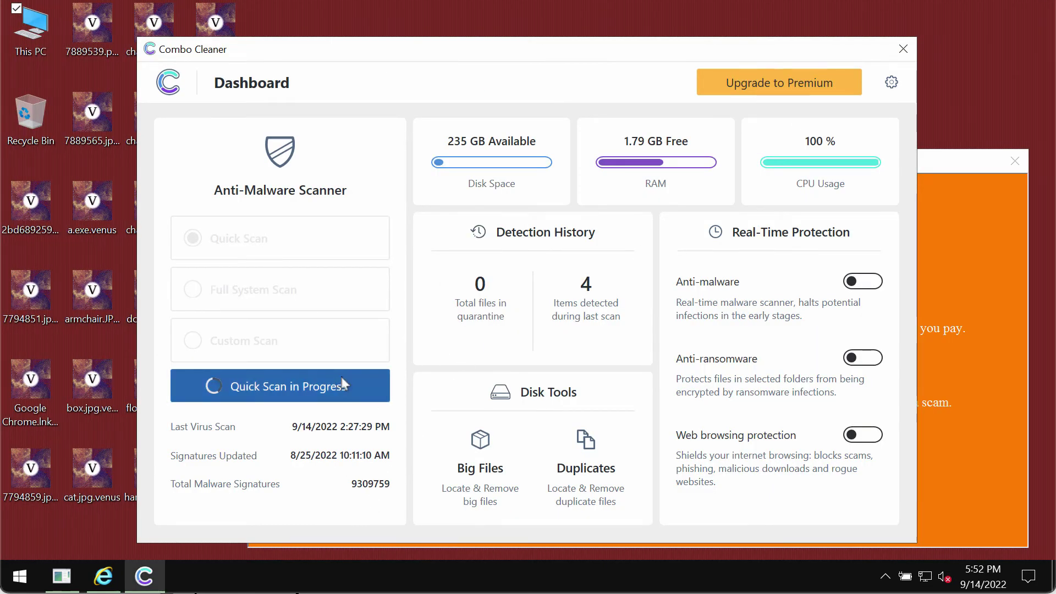
Step: Reopen the scan progress, glance at Anti-Ransomware settings, and return to the progress view
{"action": "left_click", "coordinate": [330, 386]}
{"action": "left_click_drag", "start_coordinate": [595, 59], "coordinate": [595, 65]}
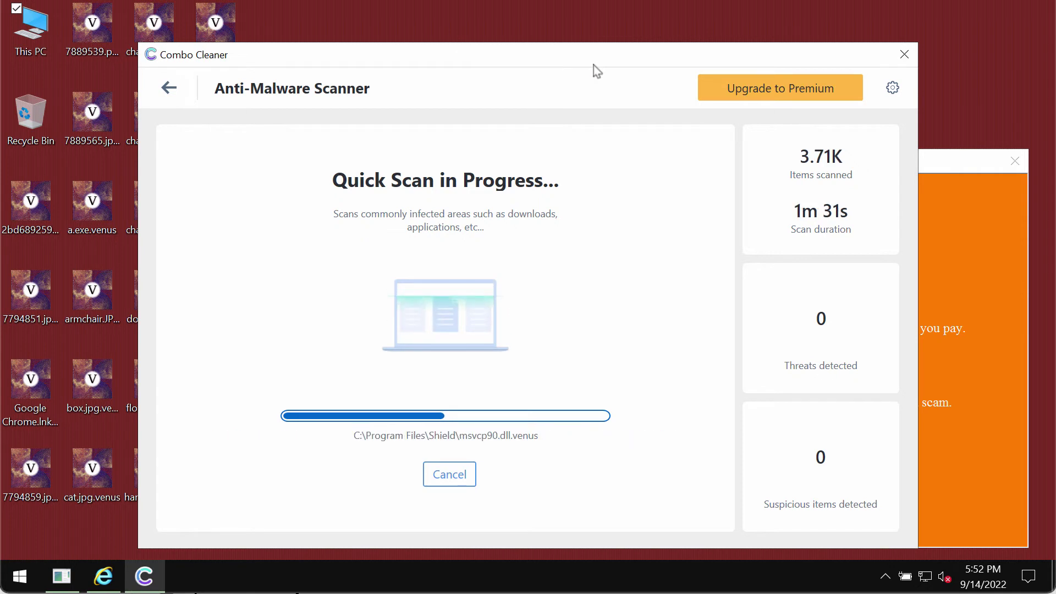
{"action": "left_click", "coordinate": [891, 91]}
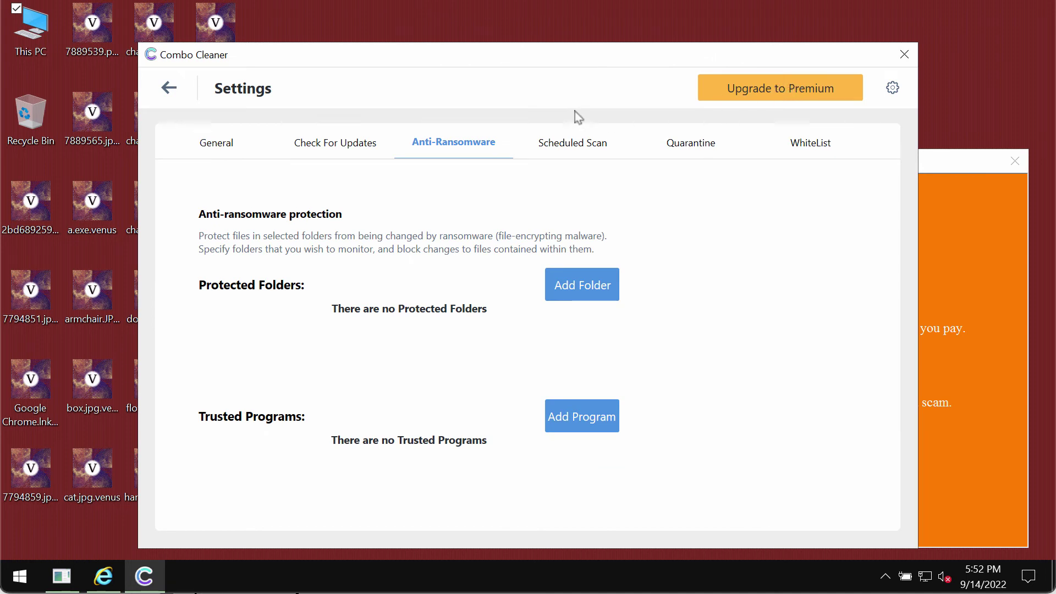
{"action": "left_click", "coordinate": [169, 89]}
{"action": "left_click", "coordinate": [320, 408]}
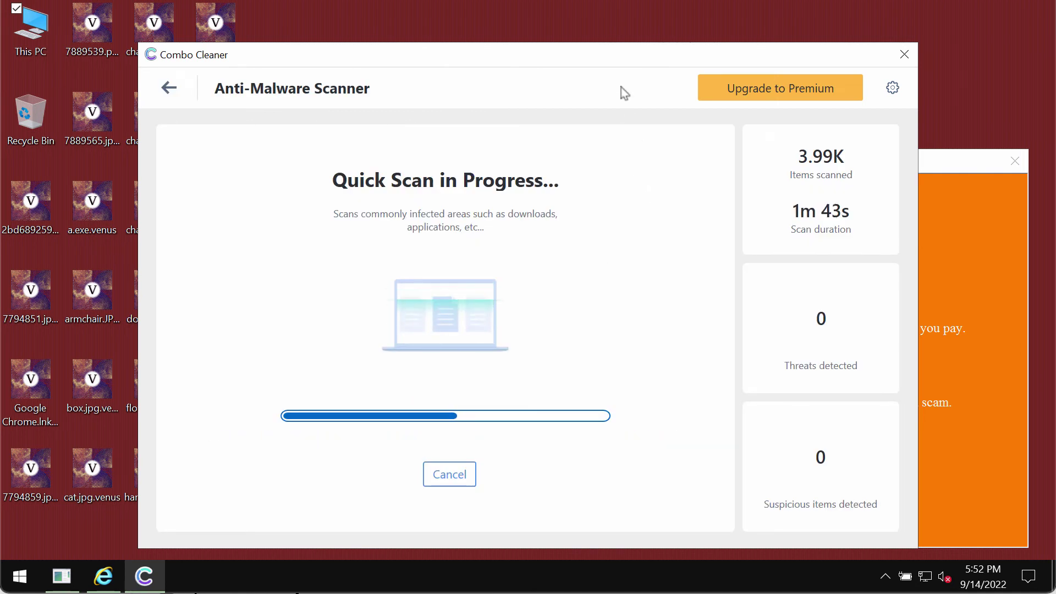
Step: Move the Venus note up-left and place the scanner window just below, overlapping its bottom
{"action": "left_click_drag", "start_coordinate": [625, 58], "coordinate": [643, 550]}
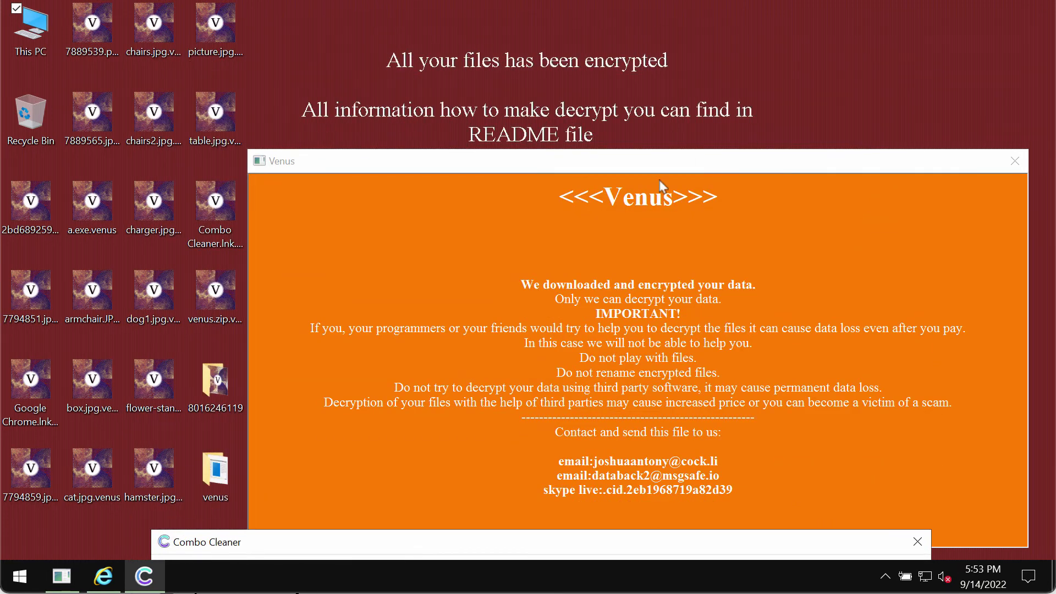
{"action": "left_click_drag", "start_coordinate": [660, 166], "coordinate": [602, 71]}
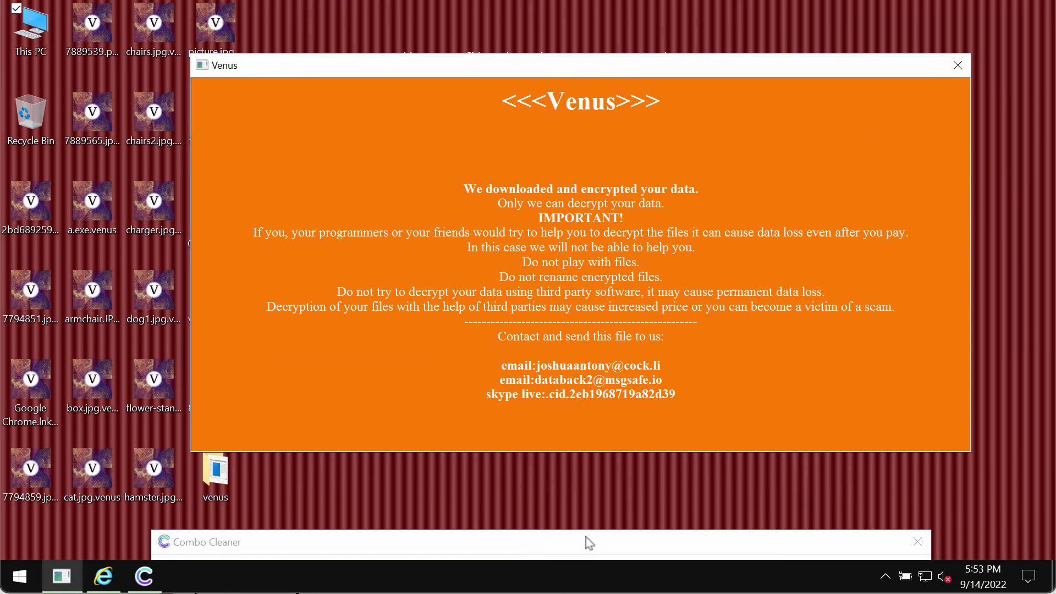
{"action": "left_click_drag", "start_coordinate": [591, 545], "coordinate": [618, 300]}
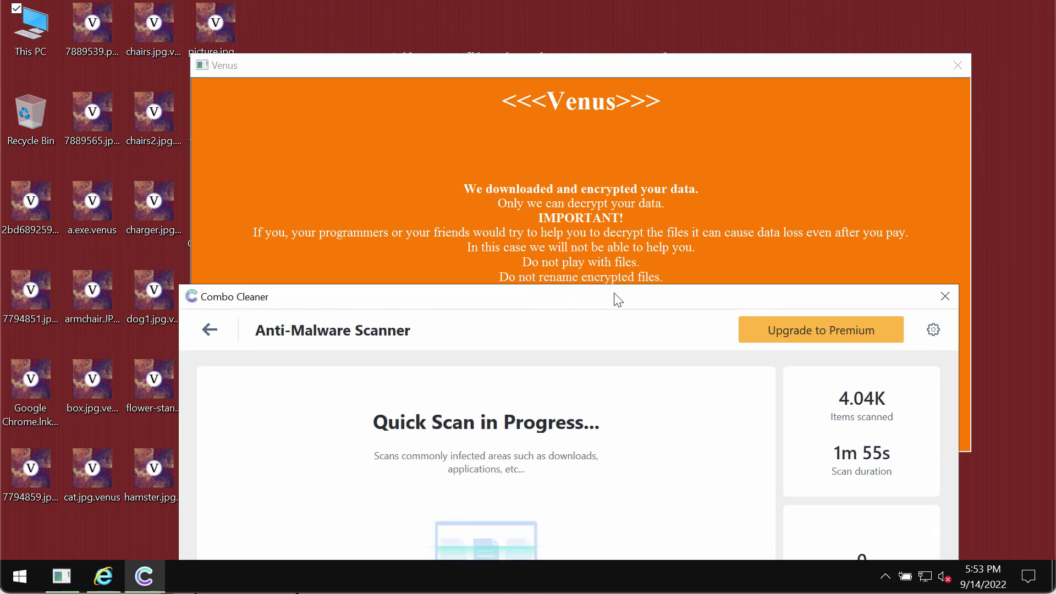
{"action": "left_click_drag", "start_coordinate": [618, 300], "coordinate": [621, 458]}
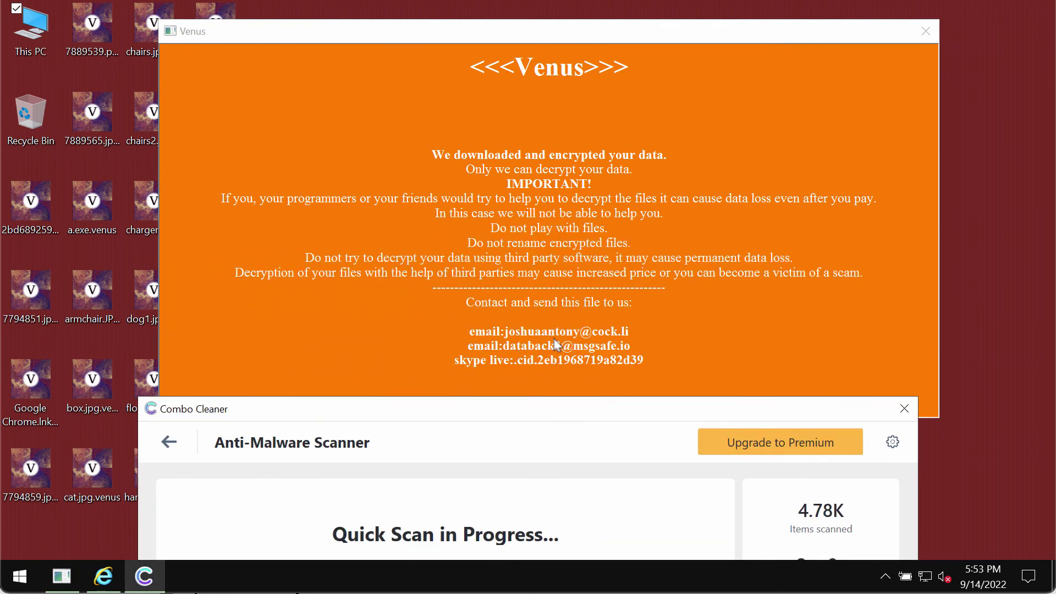
{"action": "left_click_drag", "start_coordinate": [614, 409], "coordinate": [574, 436]}
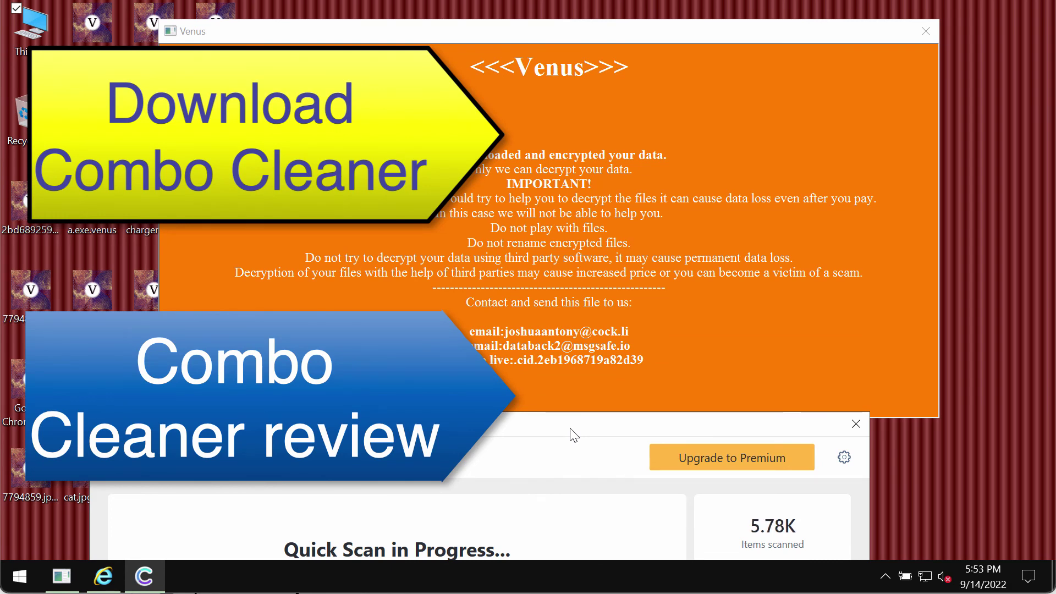
Step: Reposition the scanner window and open the Upgrade to Premium offer with its feature list
{"action": "left_click_drag", "start_coordinate": [573, 435], "coordinate": [637, 37]}
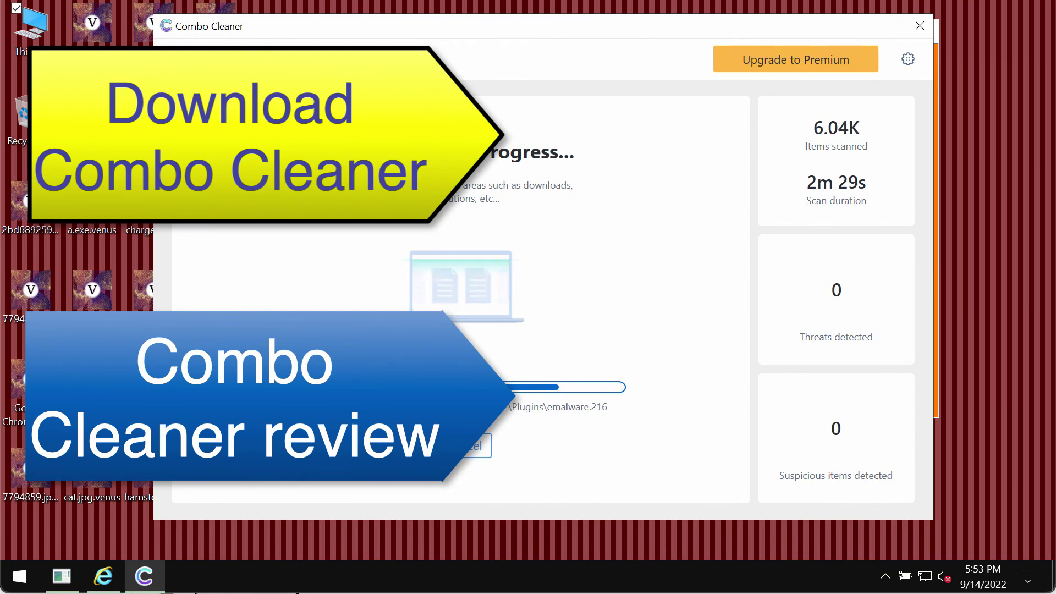
{"action": "left_click", "coordinate": [828, 73]}
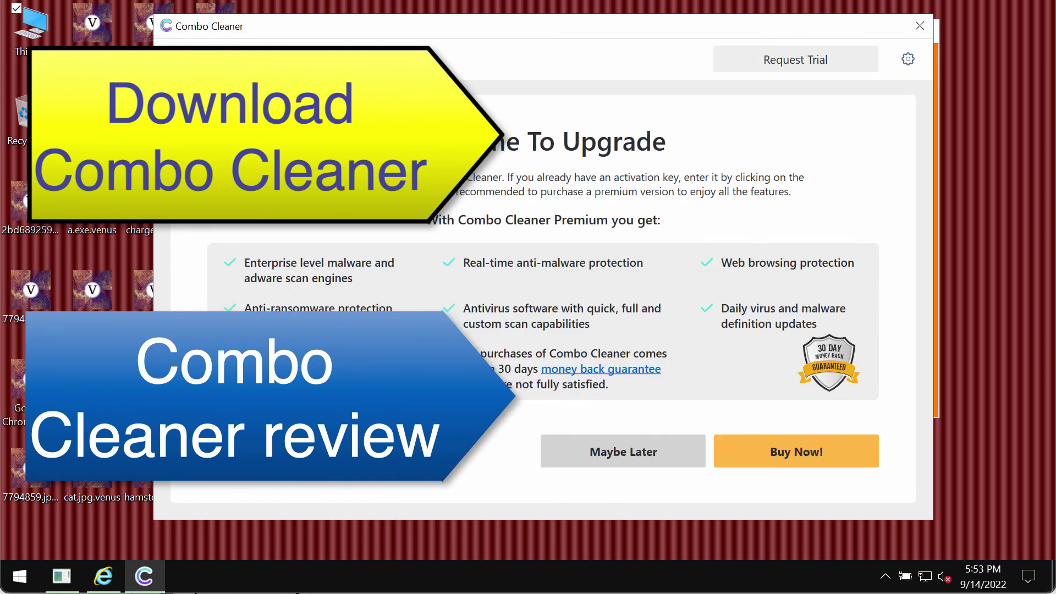